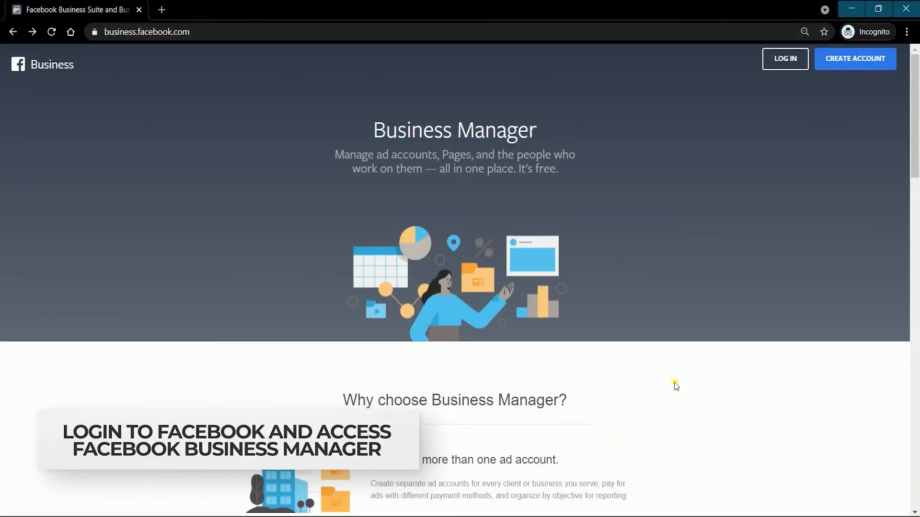
# Log in to Business Manager and reach the Events Manager overview of the BTTutorials Pixel.
pyautogui.click(777, 62)
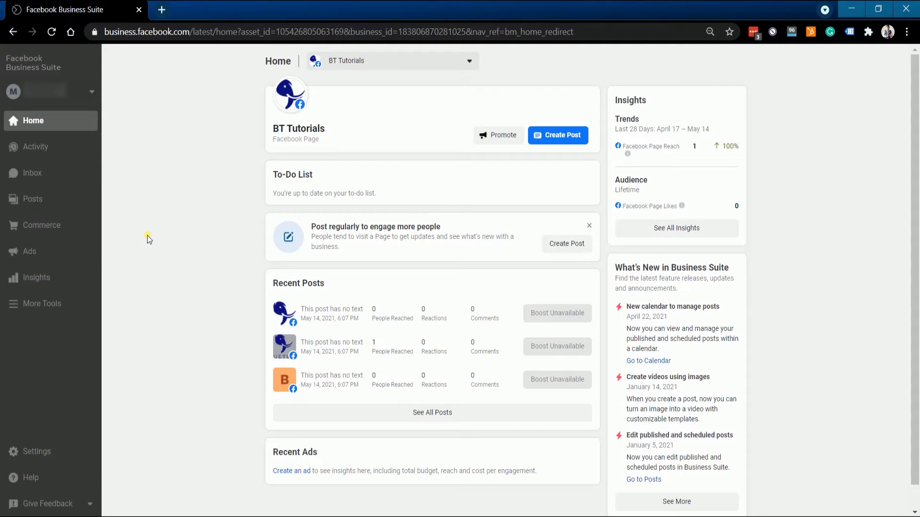
pyautogui.click(60, 310)
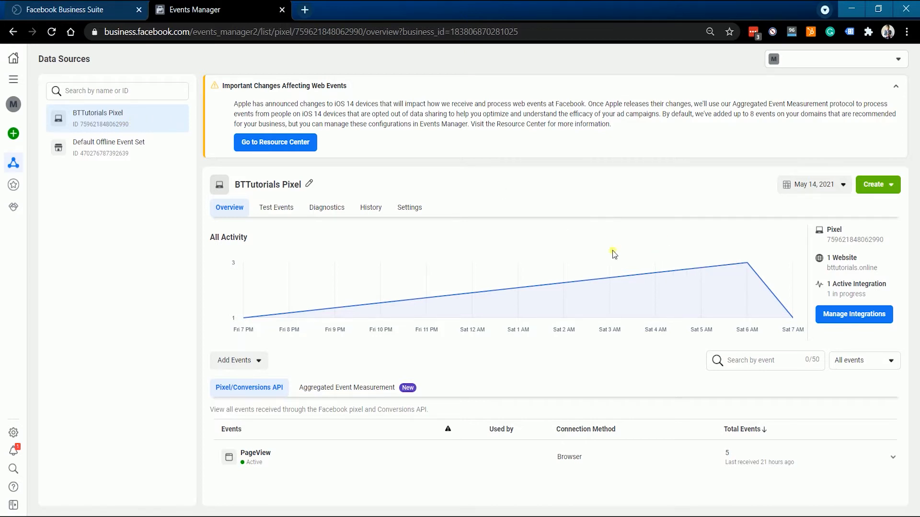
# Begin a new custom conversion named Test Custom Conversion with its description.
pyautogui.click(878, 185)
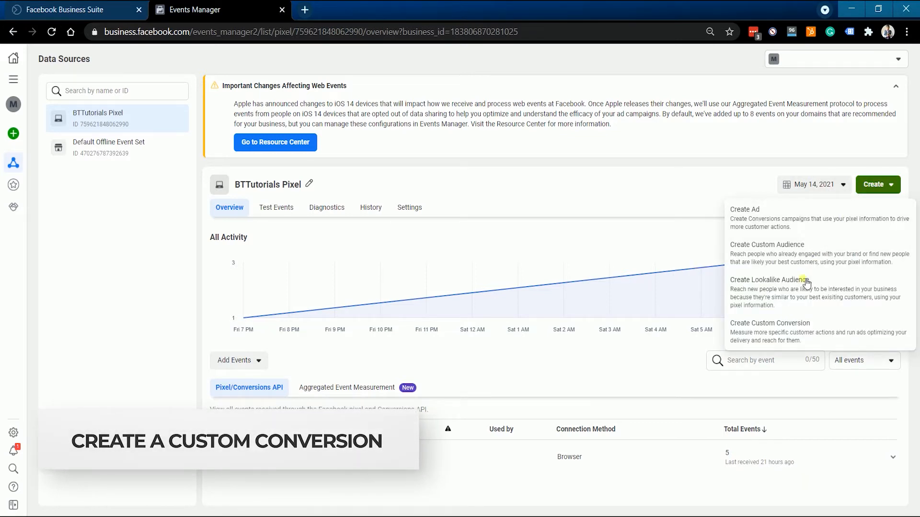
pyautogui.click(860, 332)
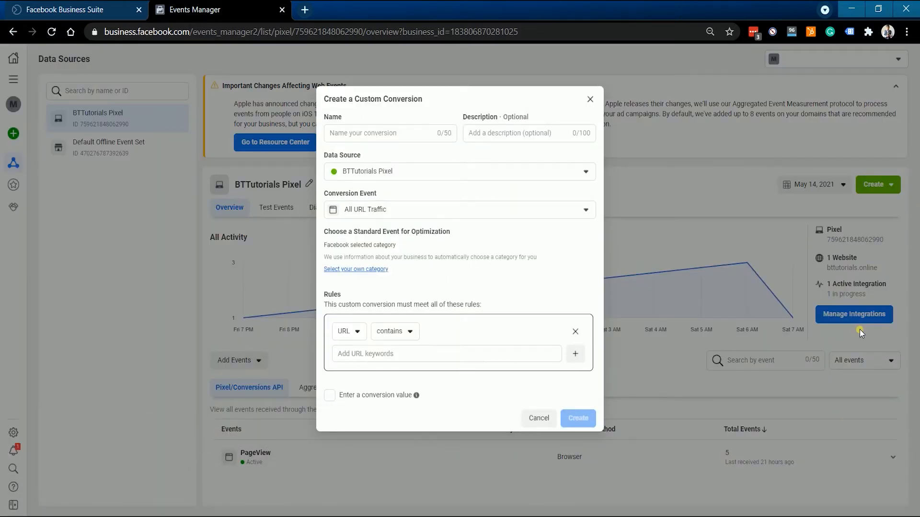
pyautogui.click(397, 133)
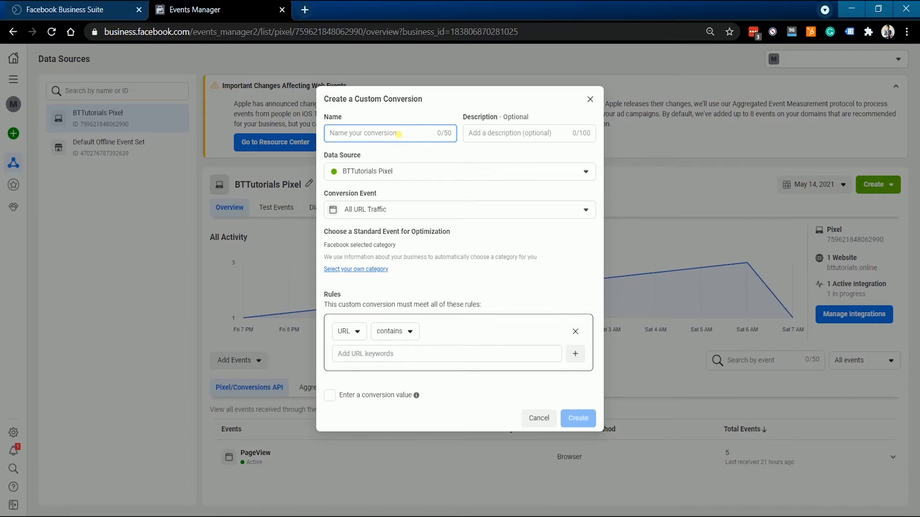
pyautogui.write('Test Custom Conversion')
pyautogui.press('Tab')
pyautogui.write('Test')
# Use the BTTutorials Pixel as data source with All URL Traffic as the conversion event.
pyautogui.click(509, 171)
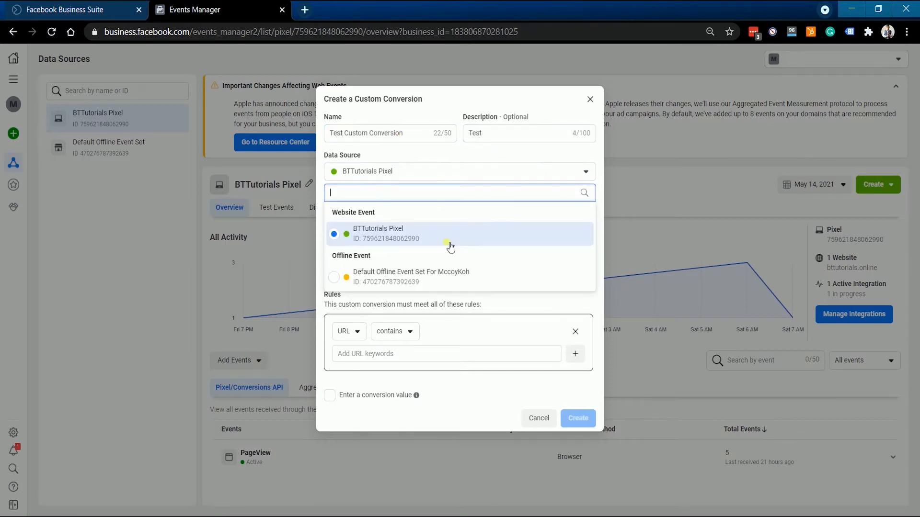
pyautogui.click(400, 238)
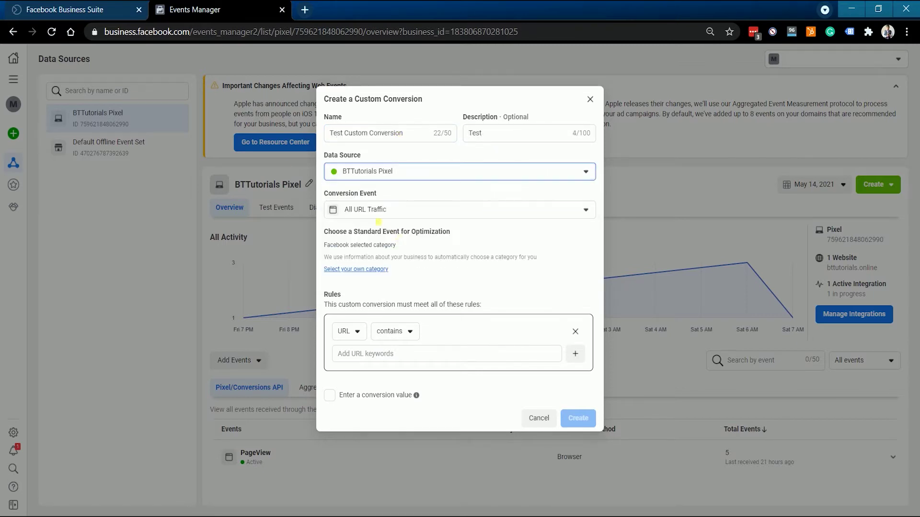
pyautogui.click(410, 214)
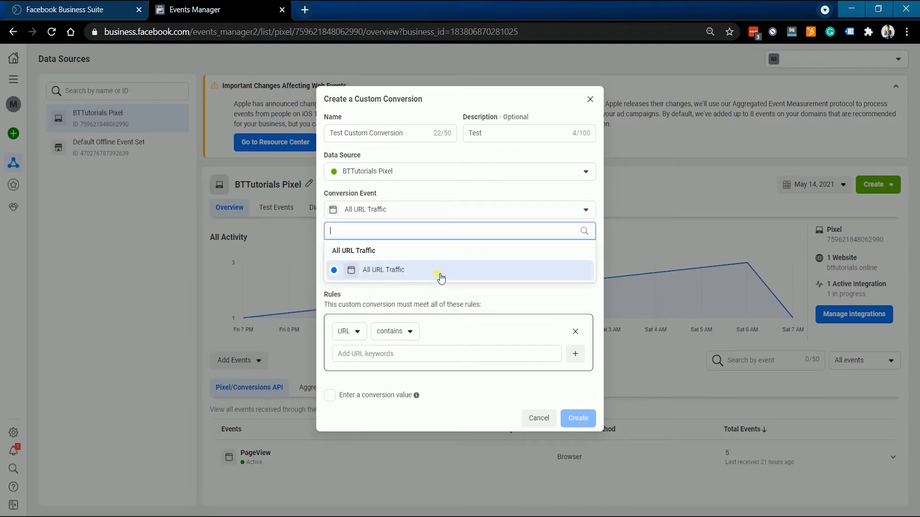
pyautogui.click(439, 276)
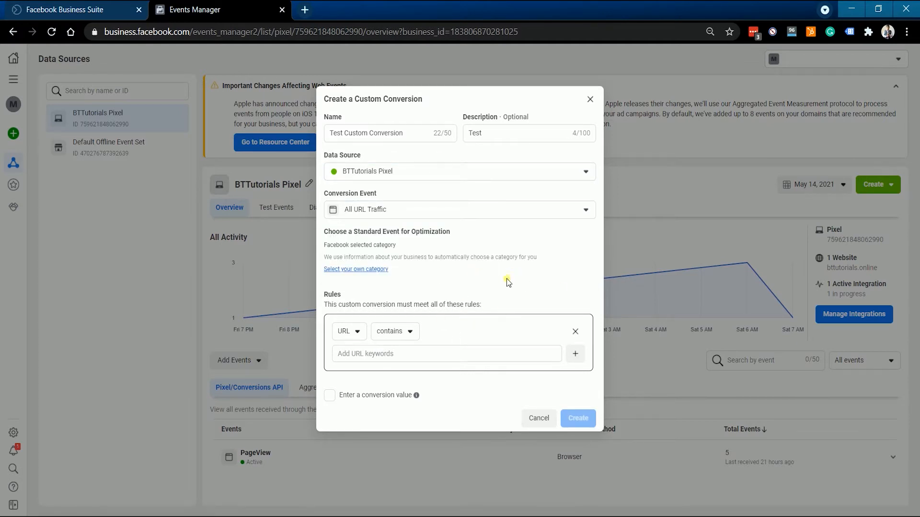
# Choose the optimisation category manually and set it to the Purchase standard event.
pyautogui.click(377, 270)
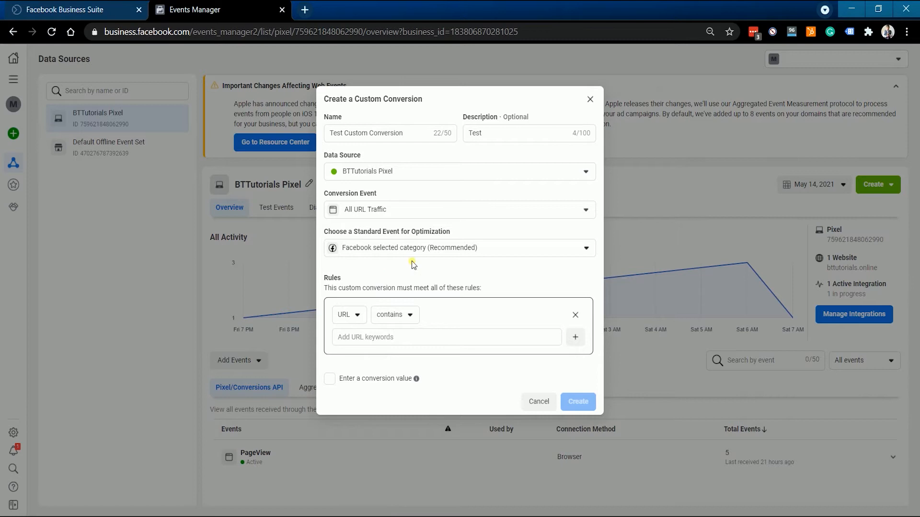
pyautogui.moveTo(459, 248)
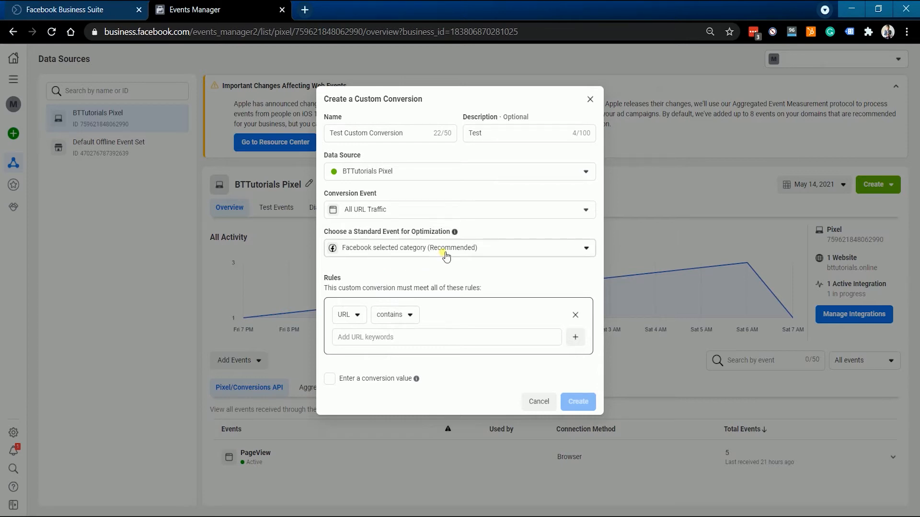
pyautogui.click(446, 248)
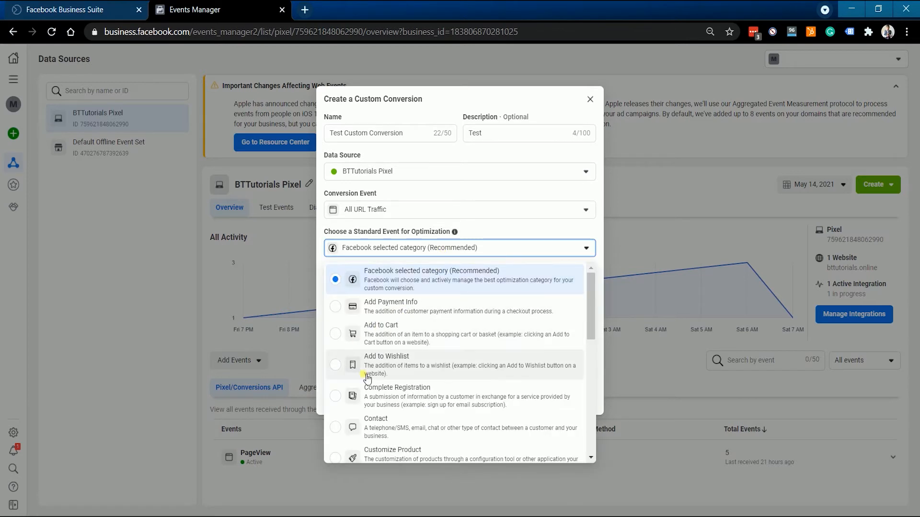
pyautogui.scroll(-1, 373, 392)
pyautogui.scroll(-3, 373, 392)
pyautogui.scroll(2, 481, 345)
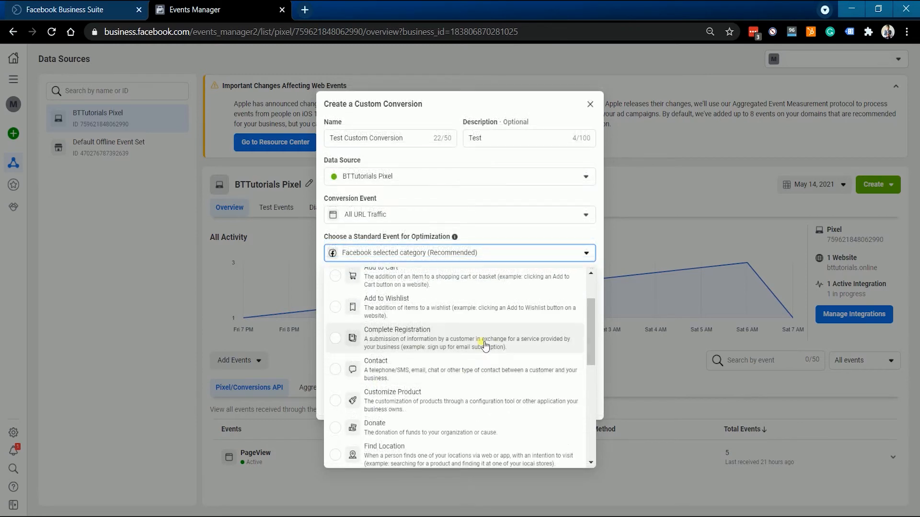
pyautogui.scroll(-3, 503, 374)
pyautogui.scroll(-1, 446, 280)
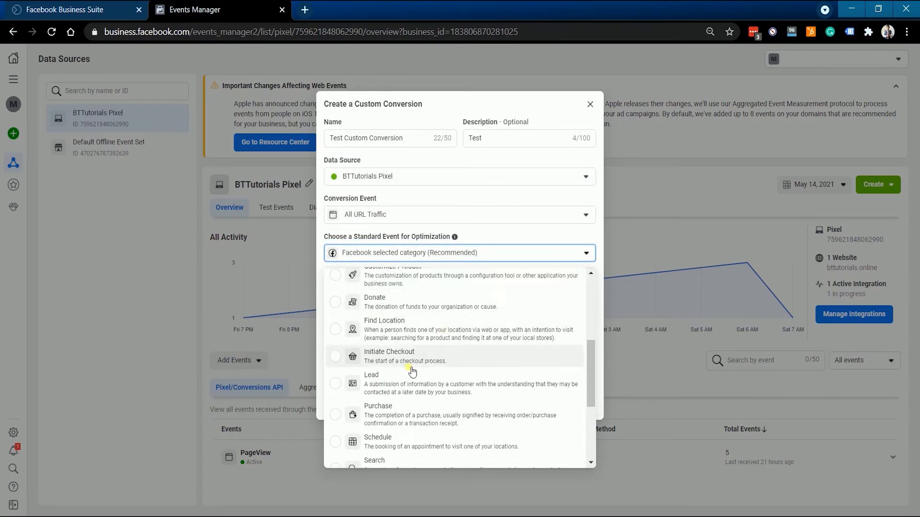
pyautogui.scroll(-2, 447, 380)
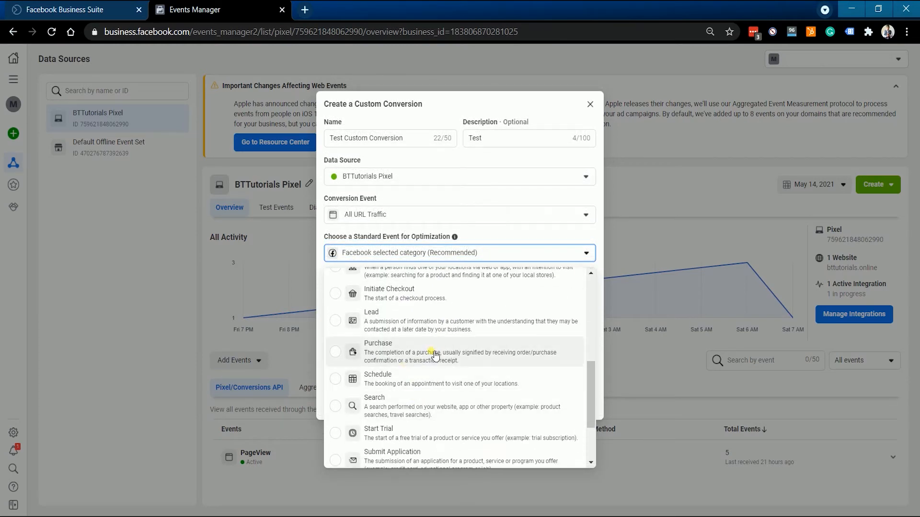
pyautogui.click(507, 362)
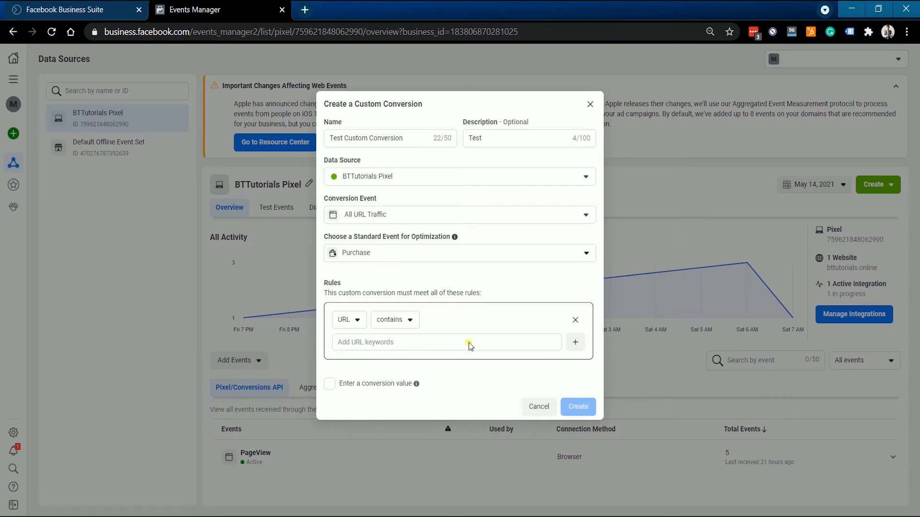
# Add URL keywords Women and Shirts, set a $20.00 conversion value, and create the conversion.
pyautogui.click(469, 345)
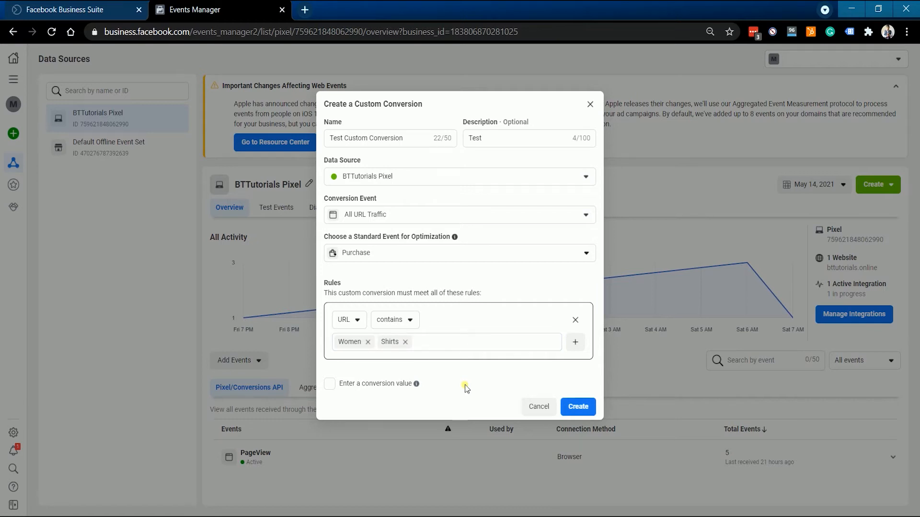
pyautogui.click(355, 387)
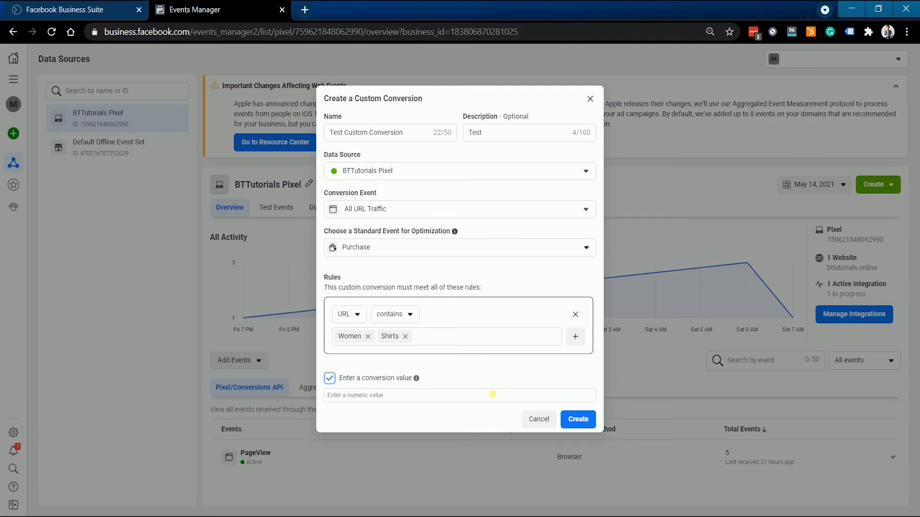
pyautogui.click(492, 394)
pyautogui.write('20')
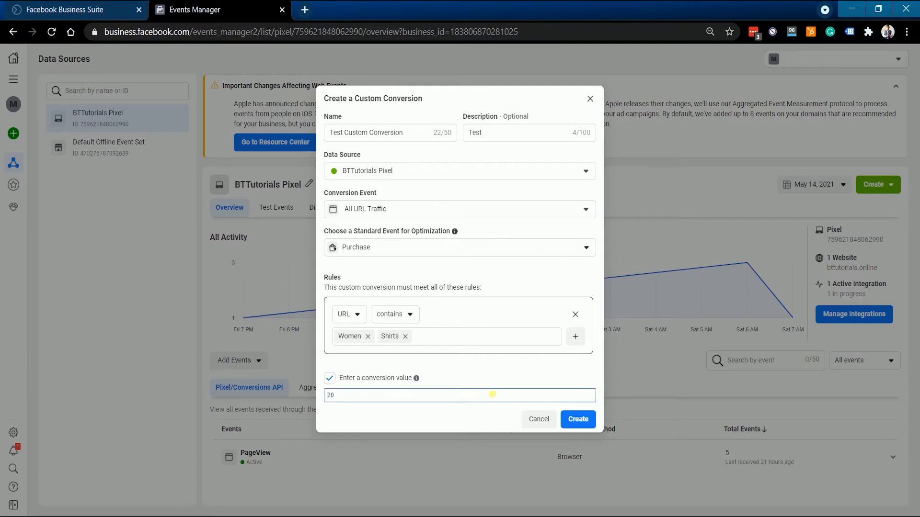
pyautogui.click(494, 374)
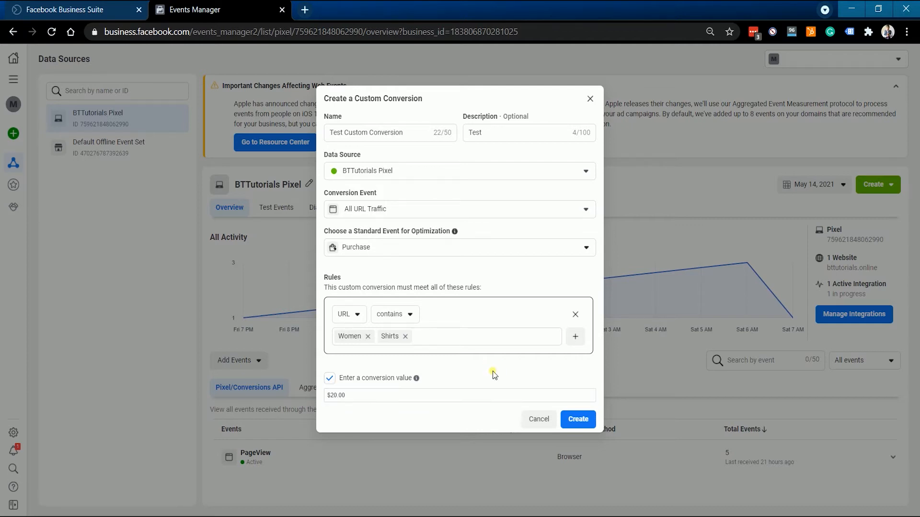
pyautogui.click(588, 420)
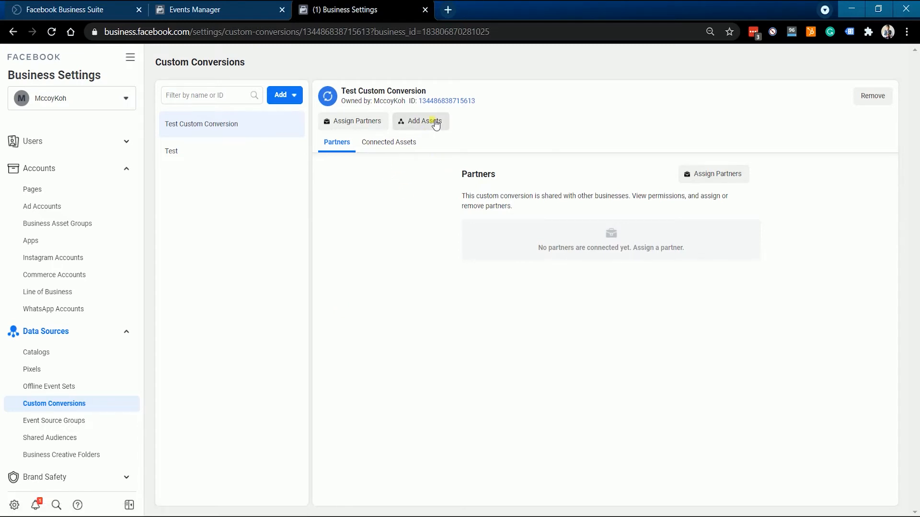
# Add the BTTutorials ad account as an asset of Test Custom Conversion.
pyautogui.click(435, 123)
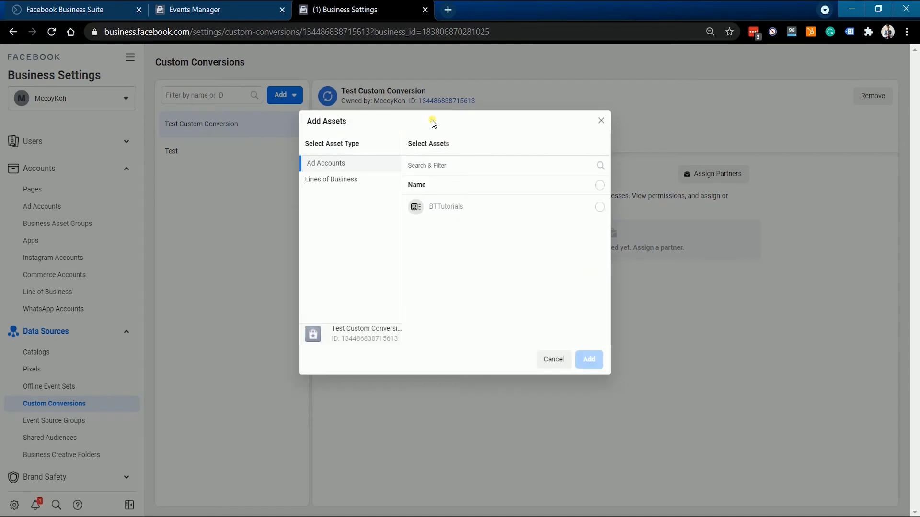
pyautogui.click(482, 210)
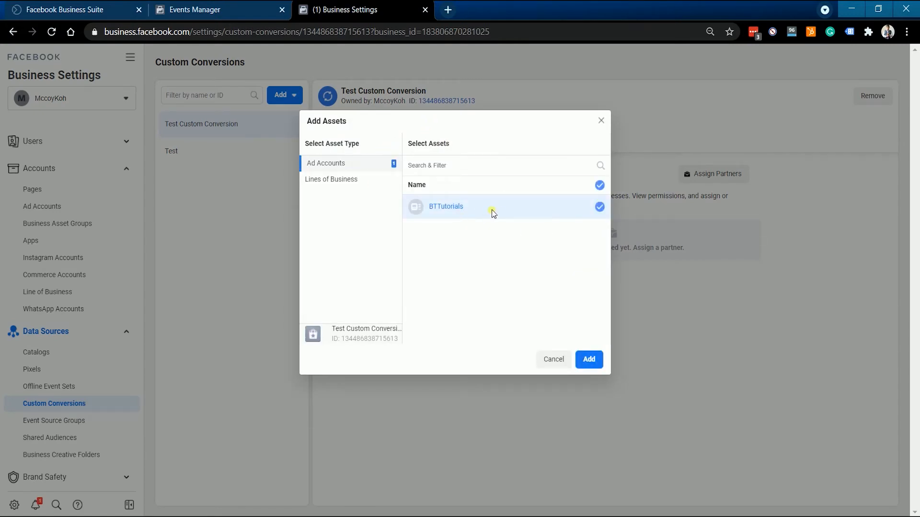
pyautogui.click(588, 359)
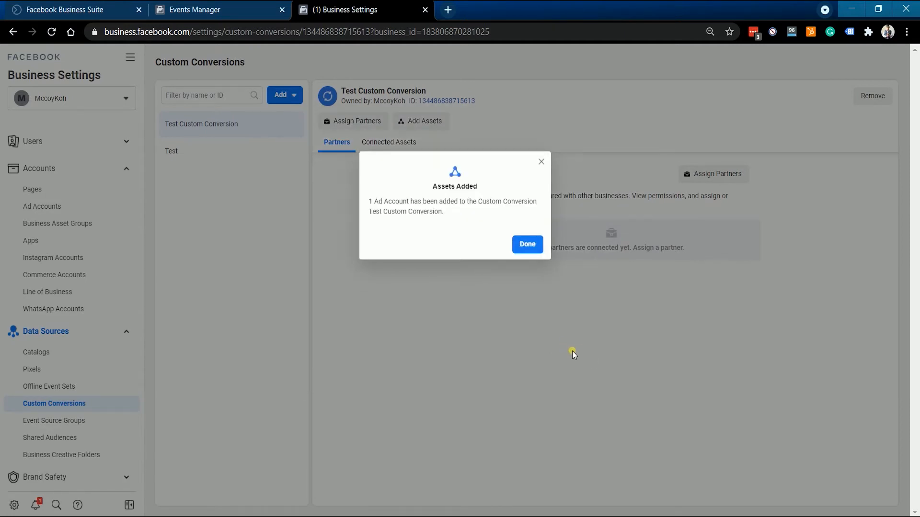
pyautogui.click(527, 244)
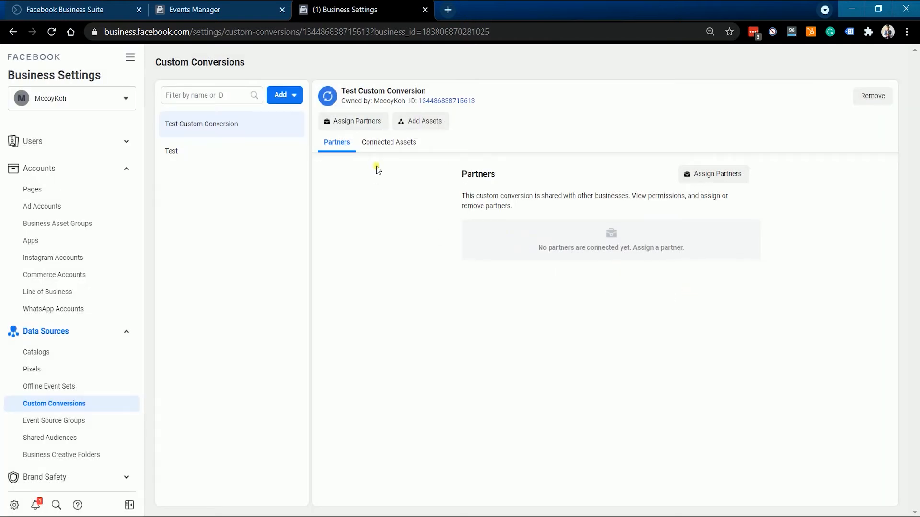
# Check the Connected Assets list, then return to the Events Manager success message.
pyautogui.click(388, 142)
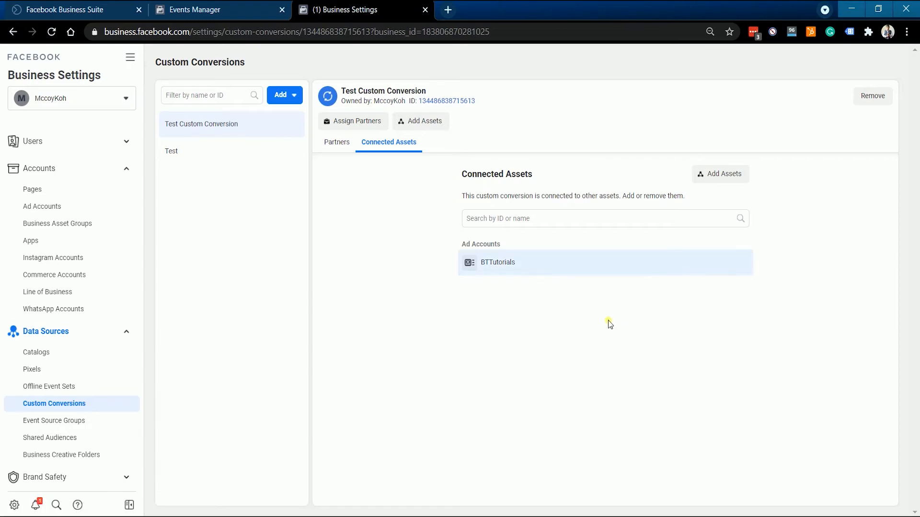
pyautogui.click(225, 14)
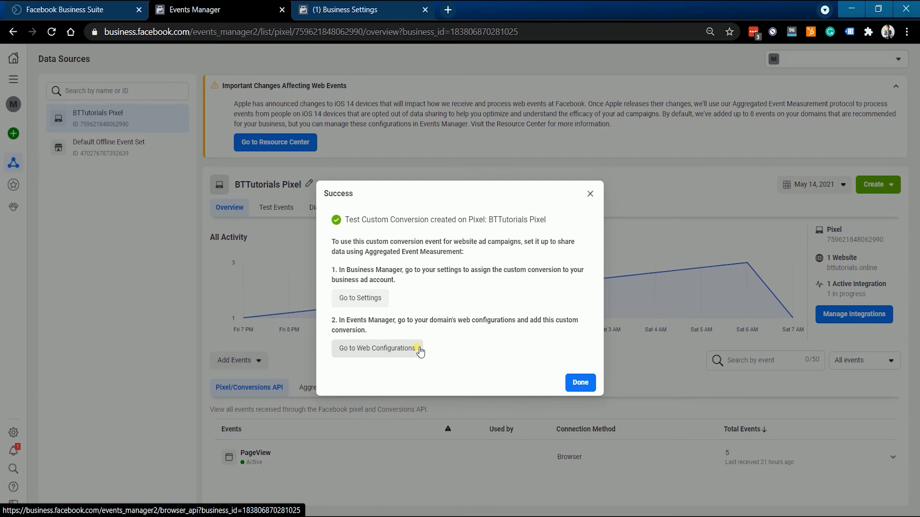
# Go to Web Configurations, expand bttutorials.online and start managing its events.
pyautogui.click(418, 349)
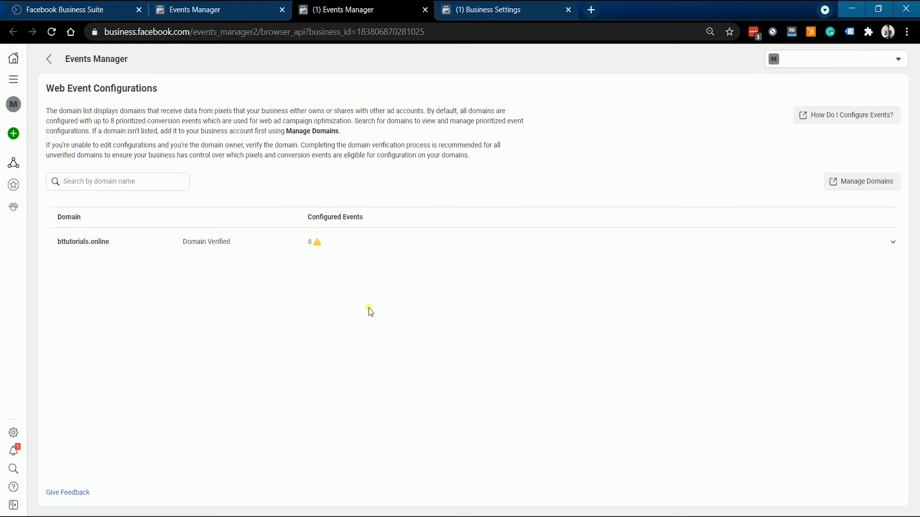
pyautogui.click(128, 253)
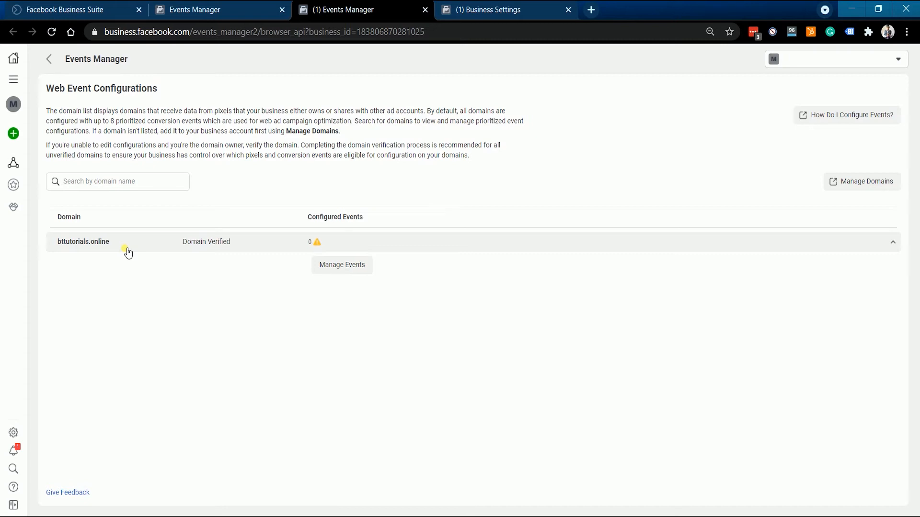
pyautogui.click(351, 269)
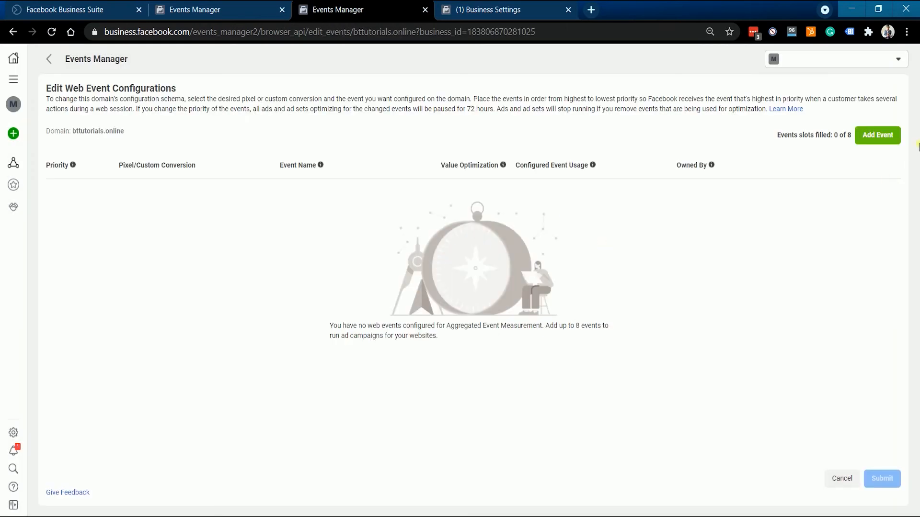
# Add Test Custom Conversion as the domain's event and submit the configuration.
pyautogui.click(877, 143)
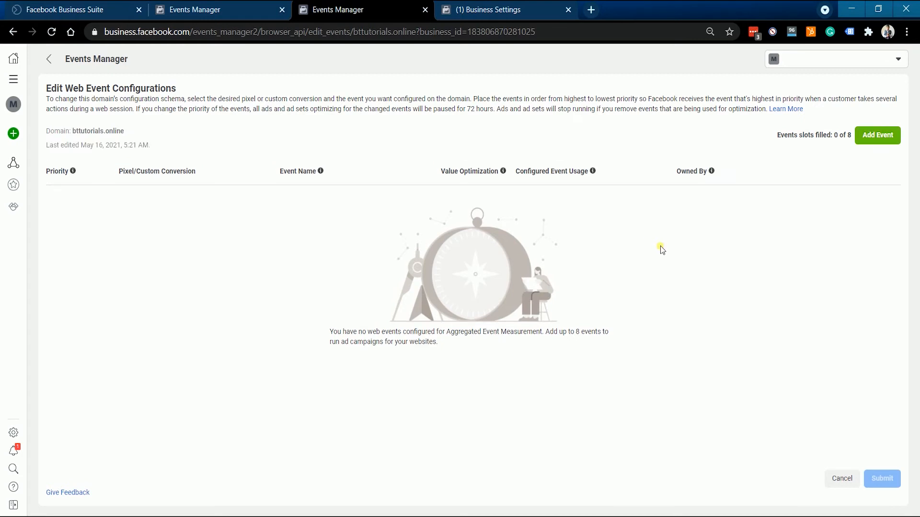
pyautogui.click(873, 135)
pyautogui.click(876, 137)
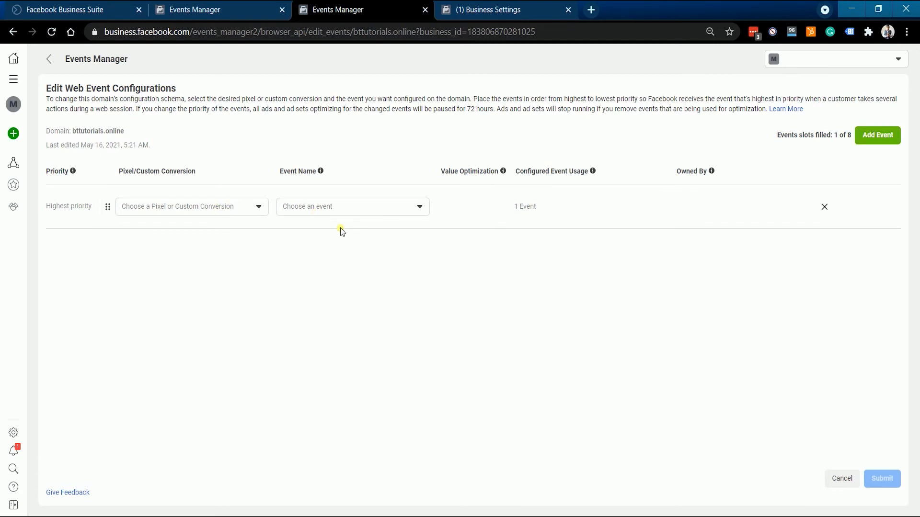
pyautogui.click(229, 208)
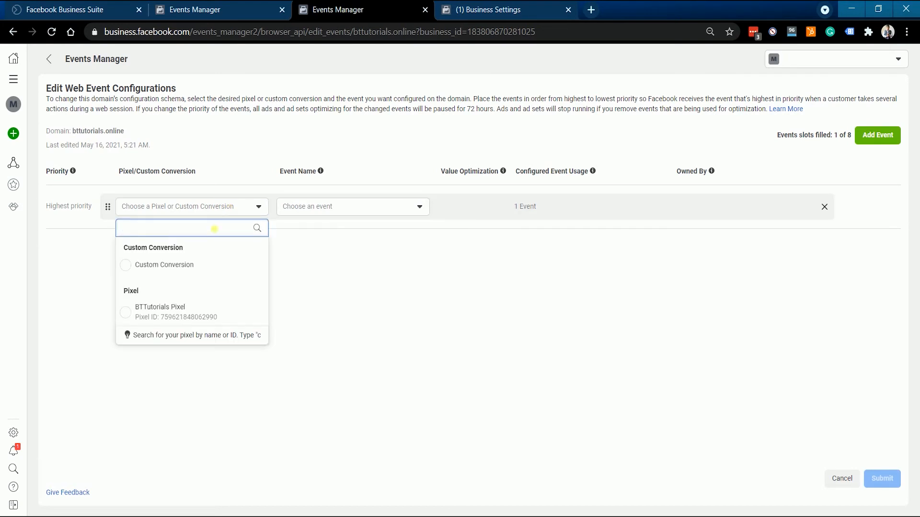
pyautogui.click(180, 267)
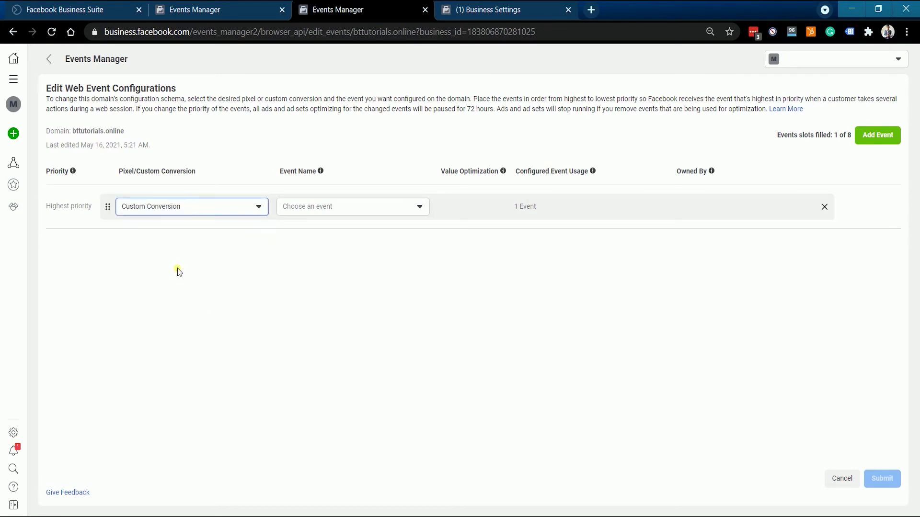
pyautogui.click(340, 213)
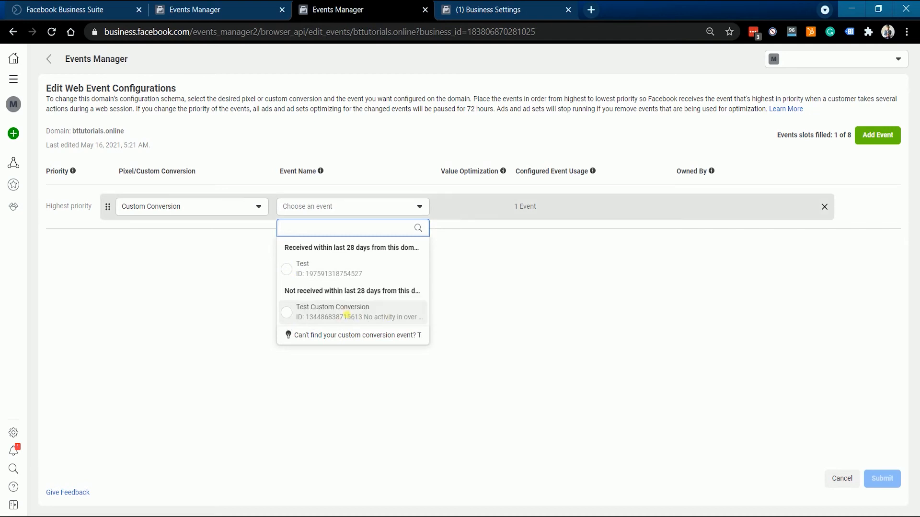
pyautogui.click(349, 316)
pyautogui.click(884, 478)
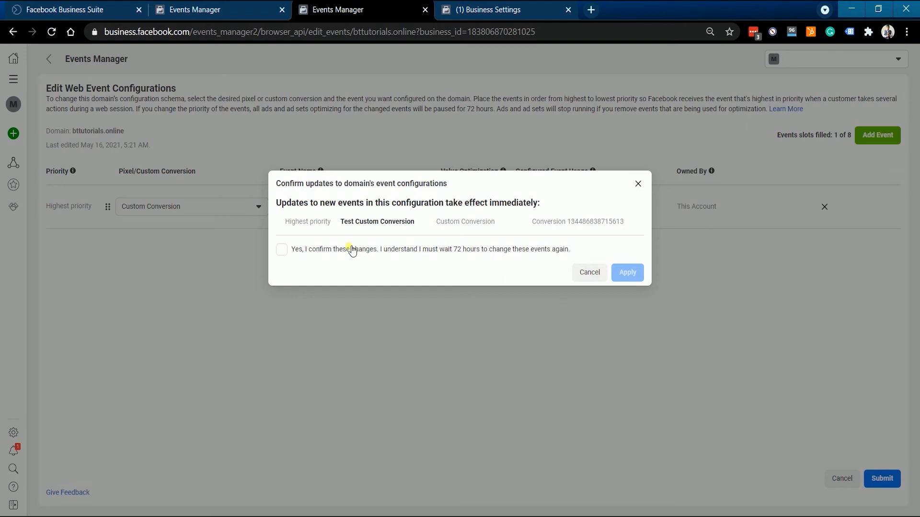
# Acknowledge the 72-hour restriction, apply the configuration, and go back to the pixel overview.
pyautogui.click(293, 249)
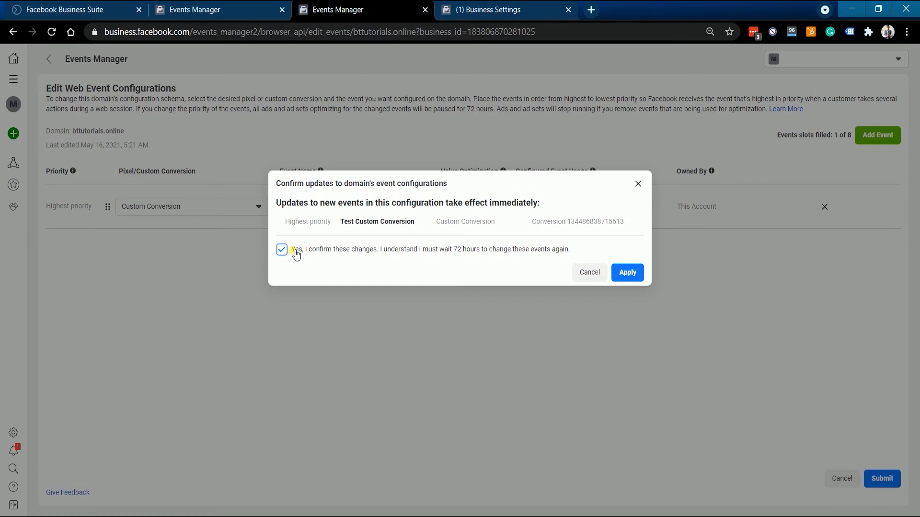
pyautogui.click(632, 278)
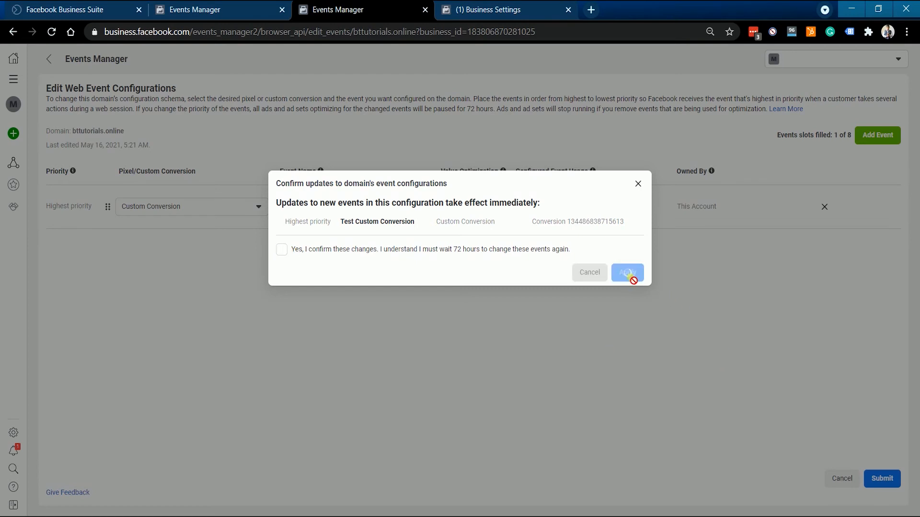
pyautogui.click(588, 255)
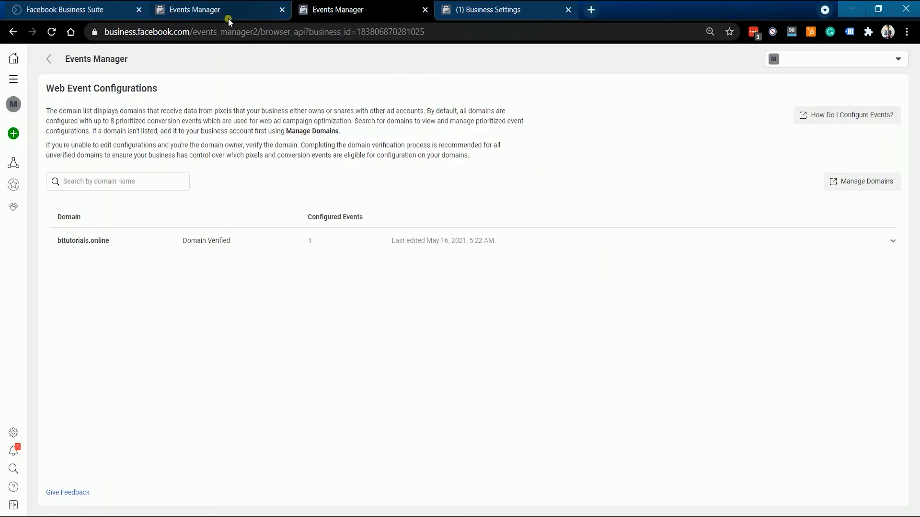
pyautogui.click(51, 61)
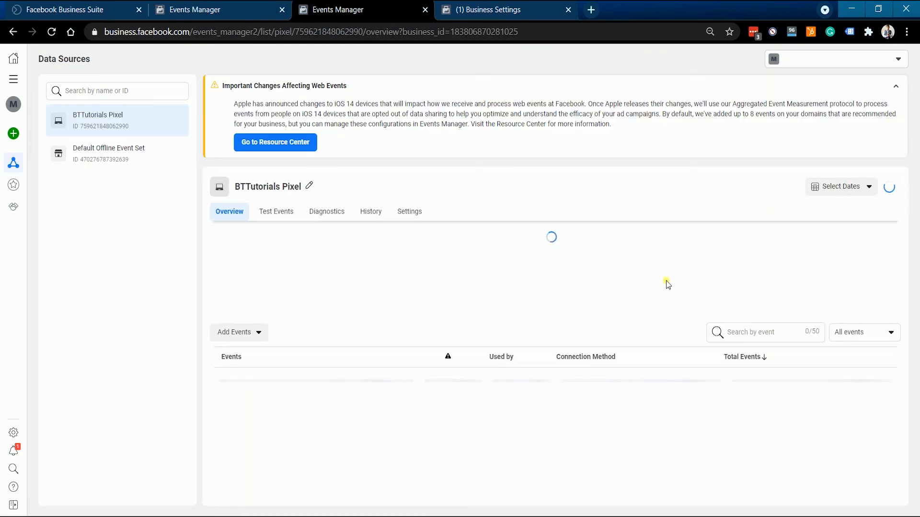
# Run Test Events on bttutorials.online so PageView and the Test custom conversion are received.
pyautogui.click(282, 209)
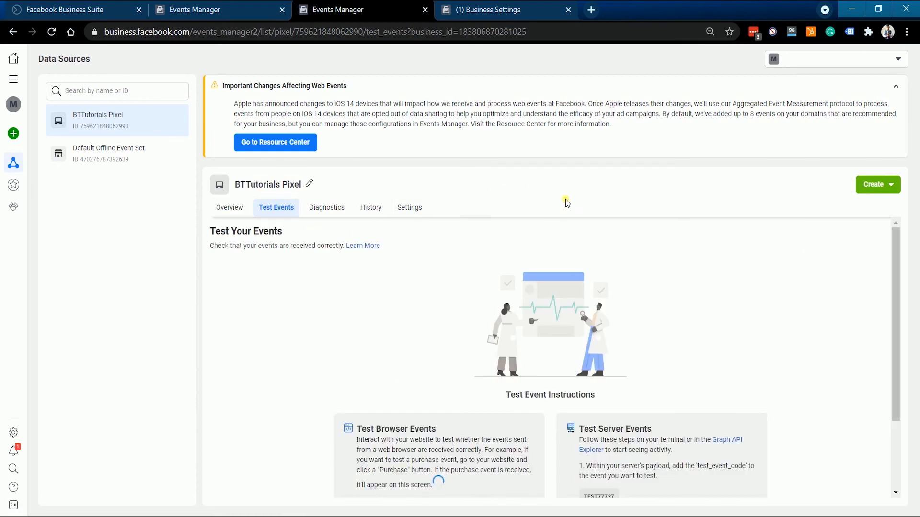
pyautogui.scroll(-2, 761, 347)
pyautogui.scroll(-1, 761, 347)
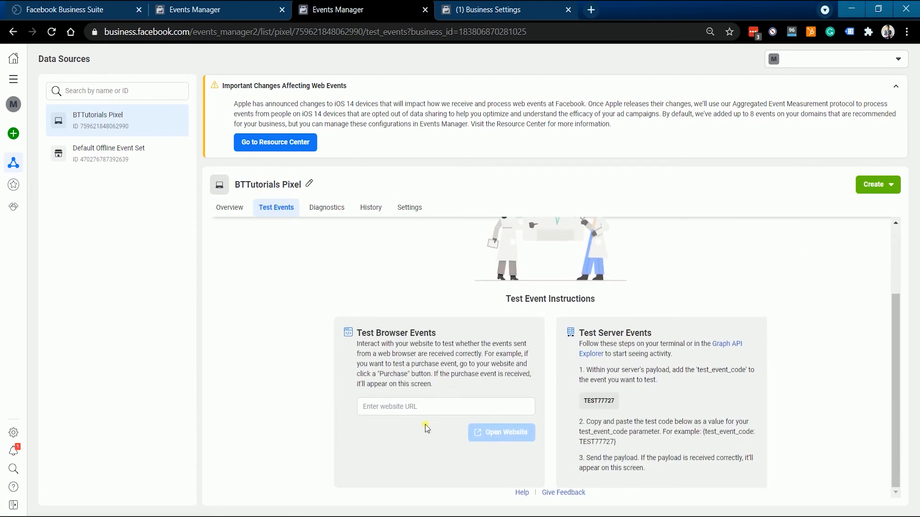
pyautogui.click(427, 410)
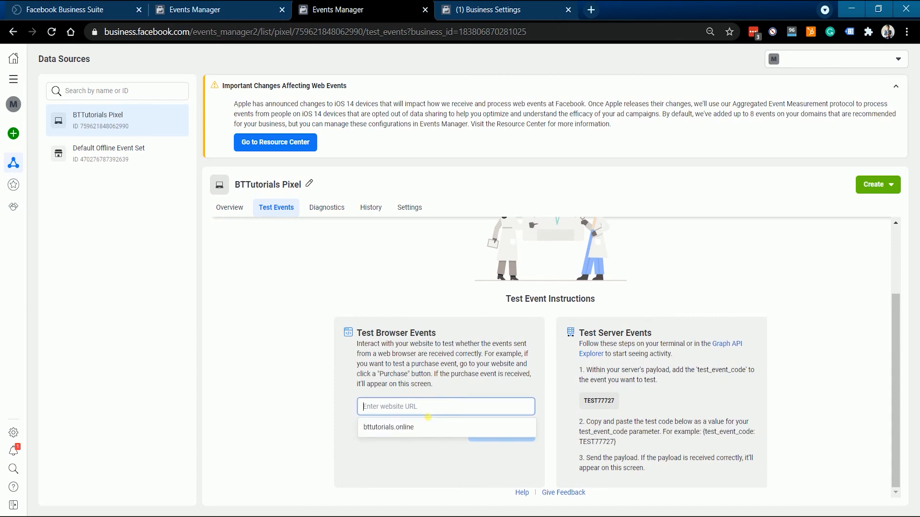
pyautogui.click(403, 428)
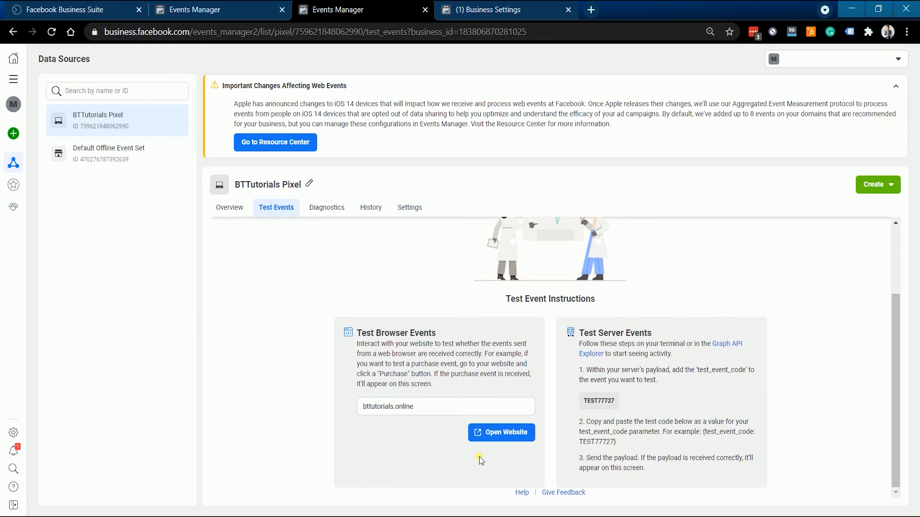
pyautogui.click(499, 441)
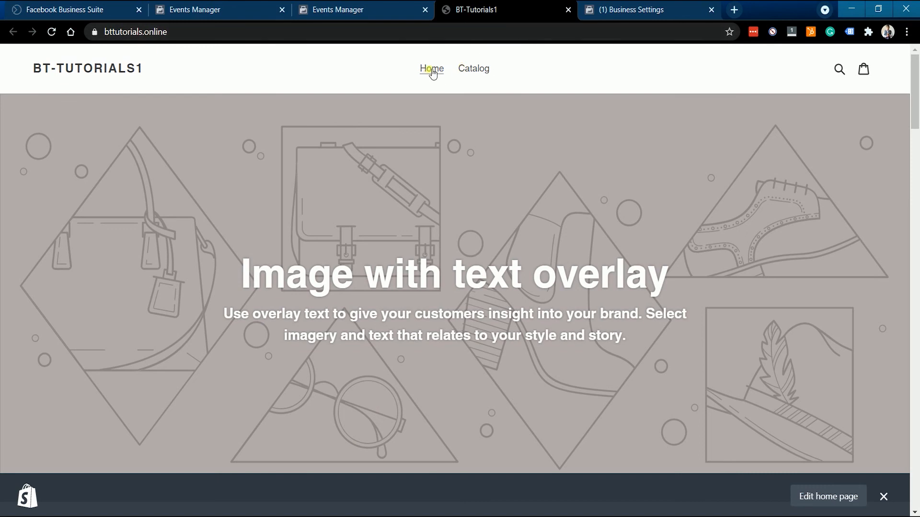
pyautogui.click(384, 11)
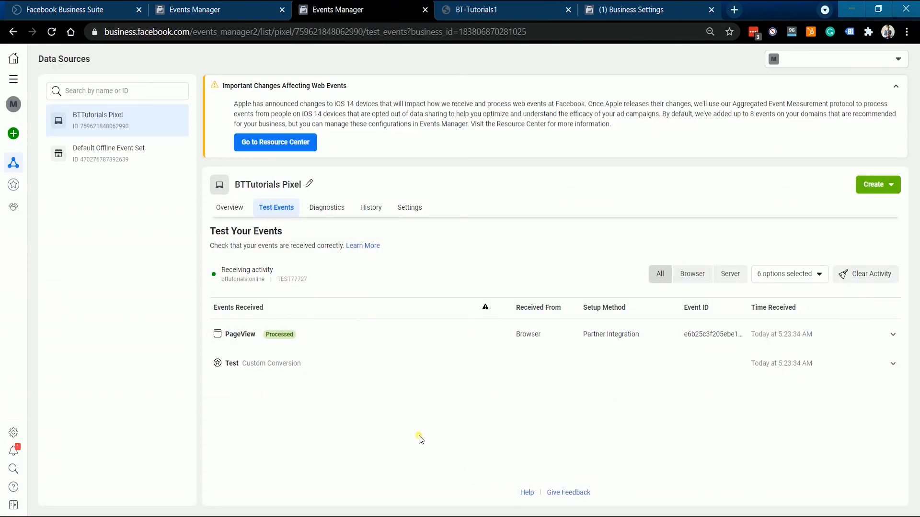